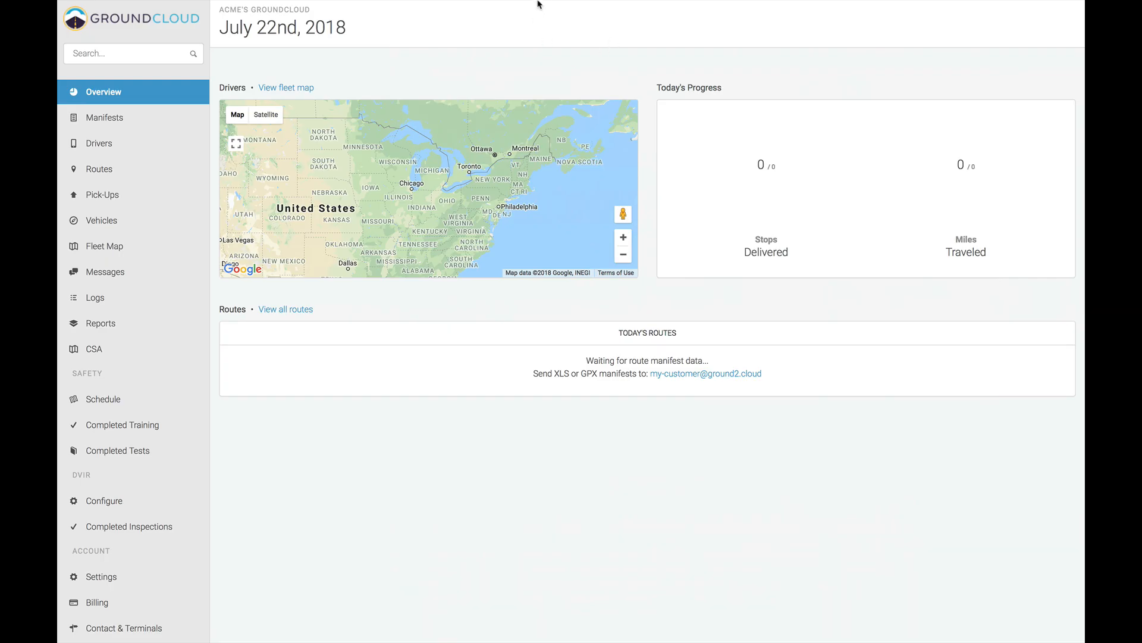
mouse_move(538, 8)
left_click(575, 25)
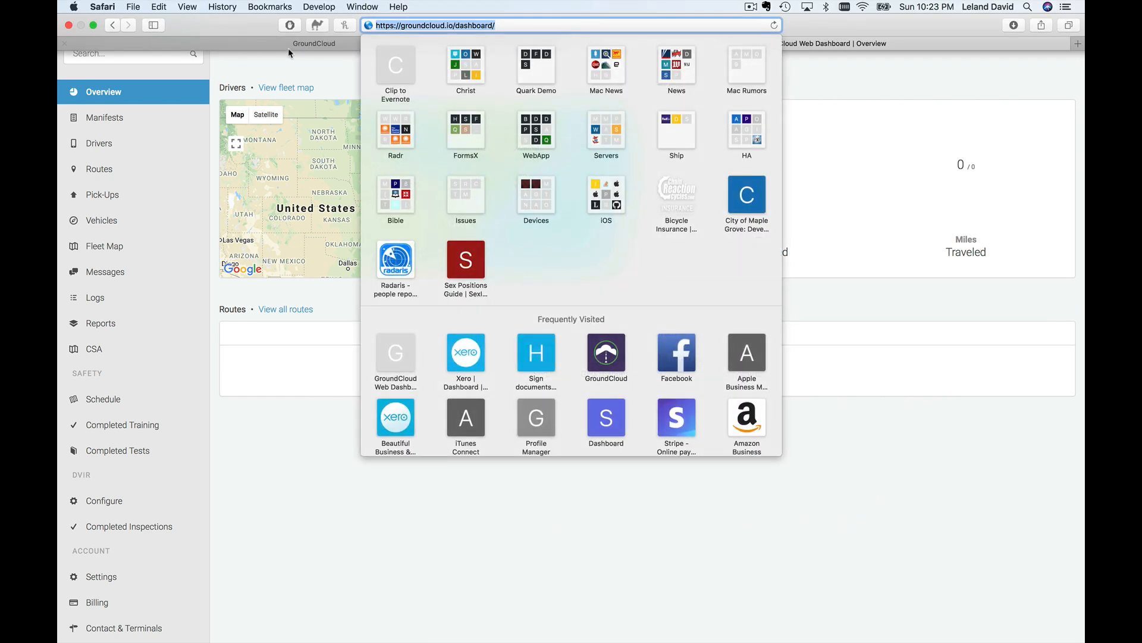
left_click(313, 66)
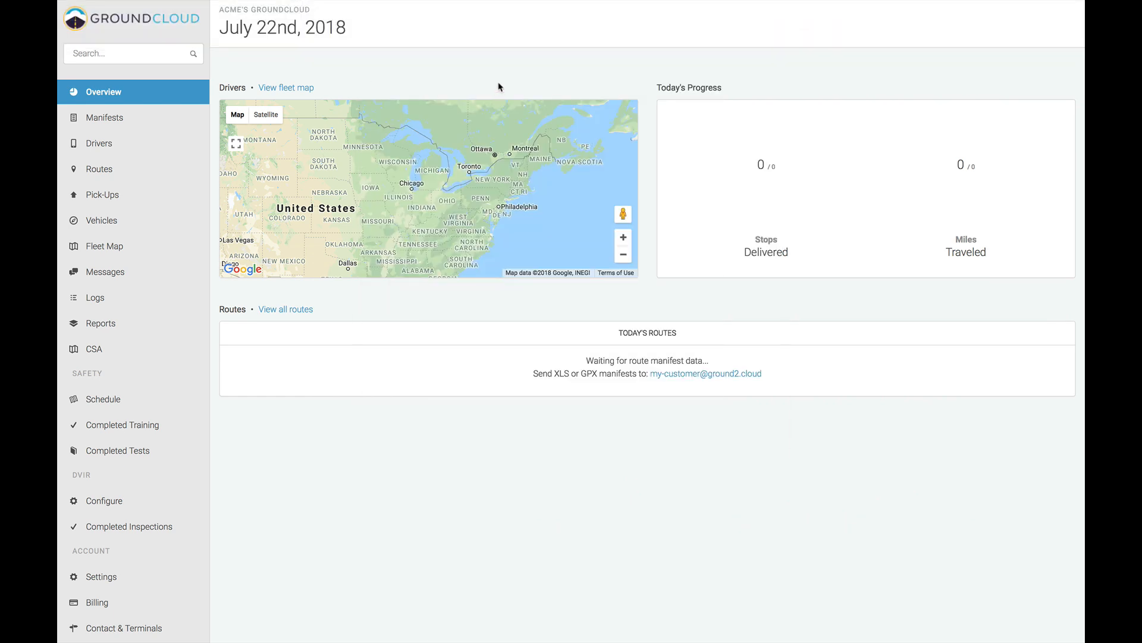
Start a P&D manifest upload and choose the file visionlbpr-2018-07-22-C8030725.xls from Downloads
left_click(116, 122)
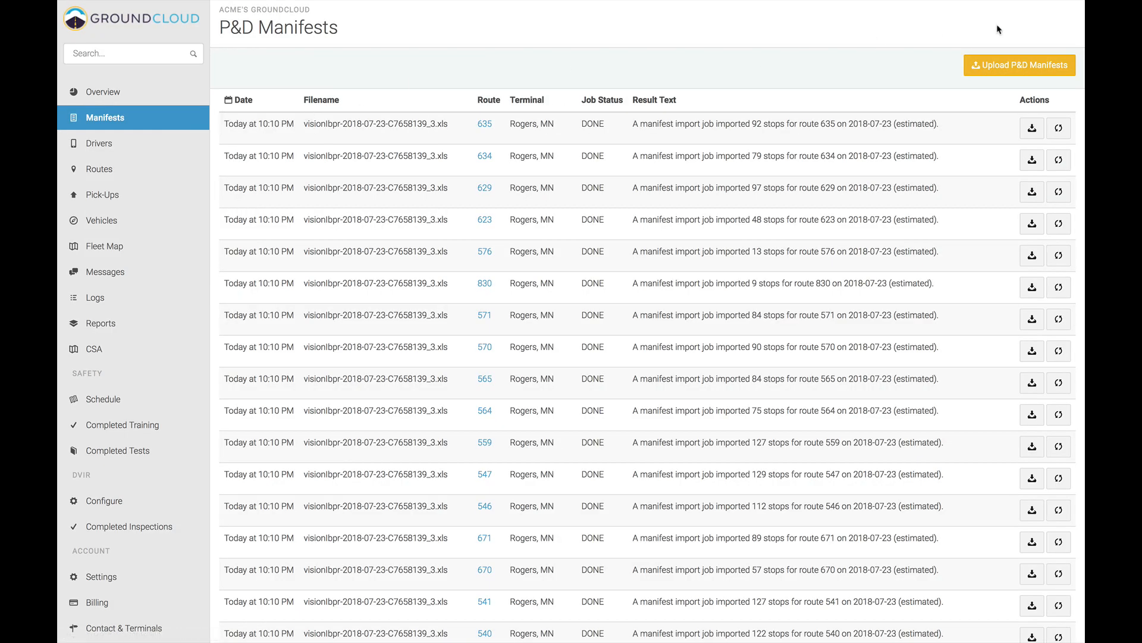
left_click(1032, 68)
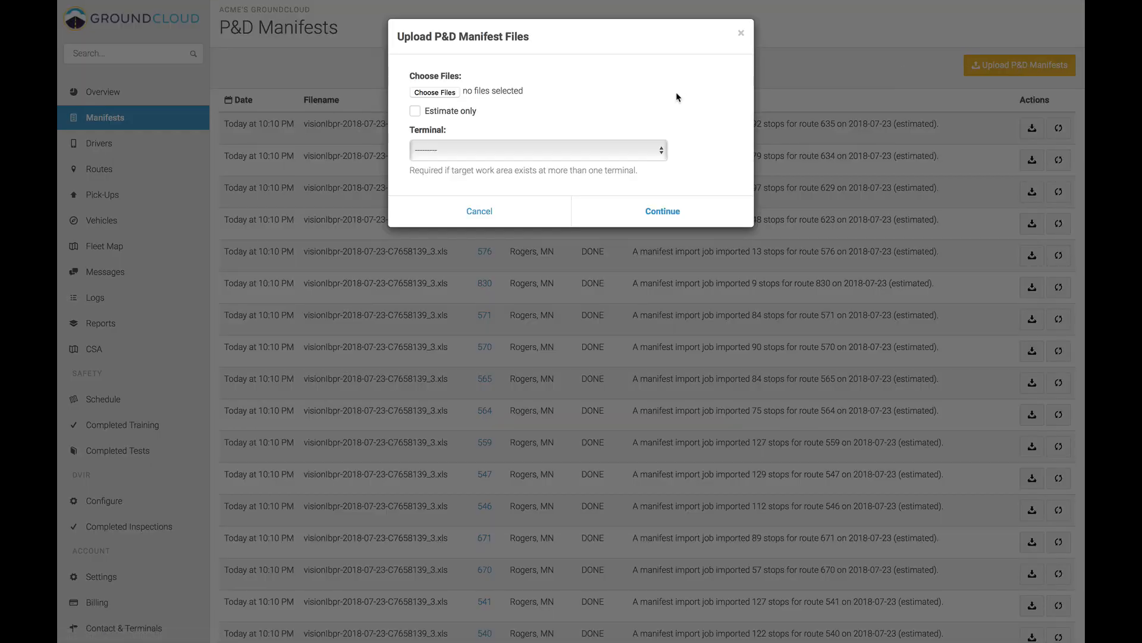
left_click(450, 94)
left_click(541, 83)
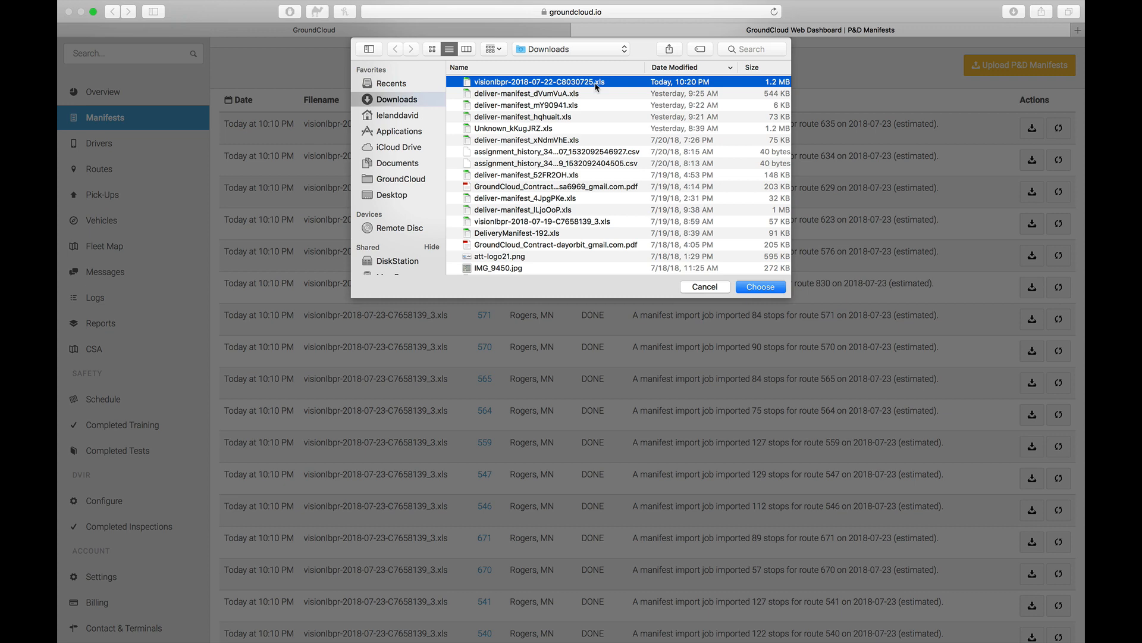
left_click(758, 287)
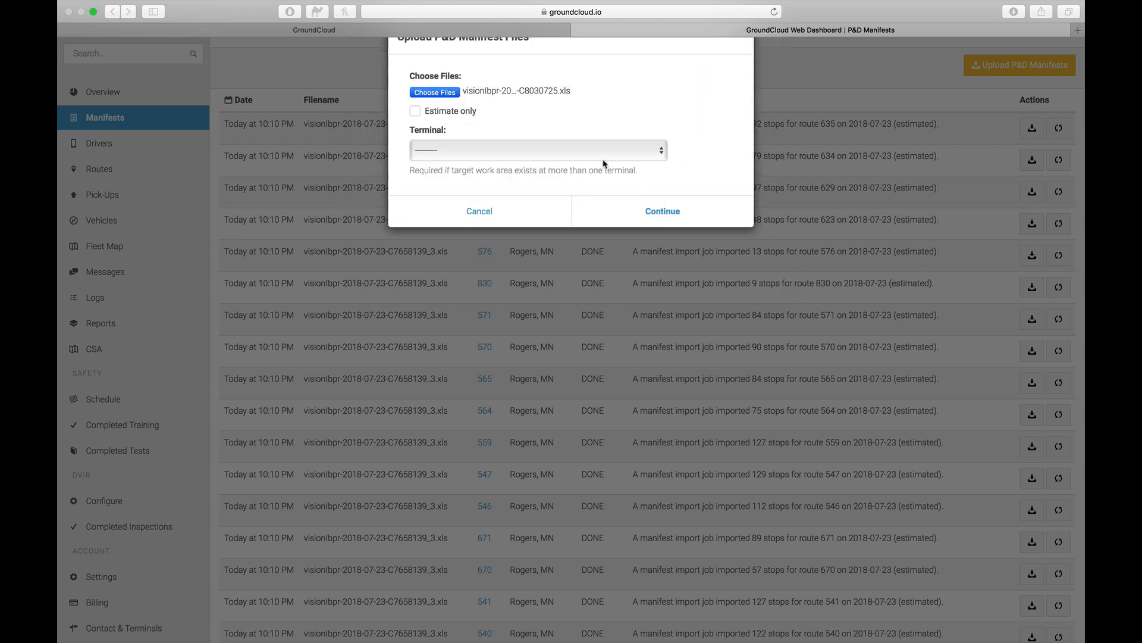
Set the manifest's terminal to Rogers, MN and submit the upload
left_click(581, 152)
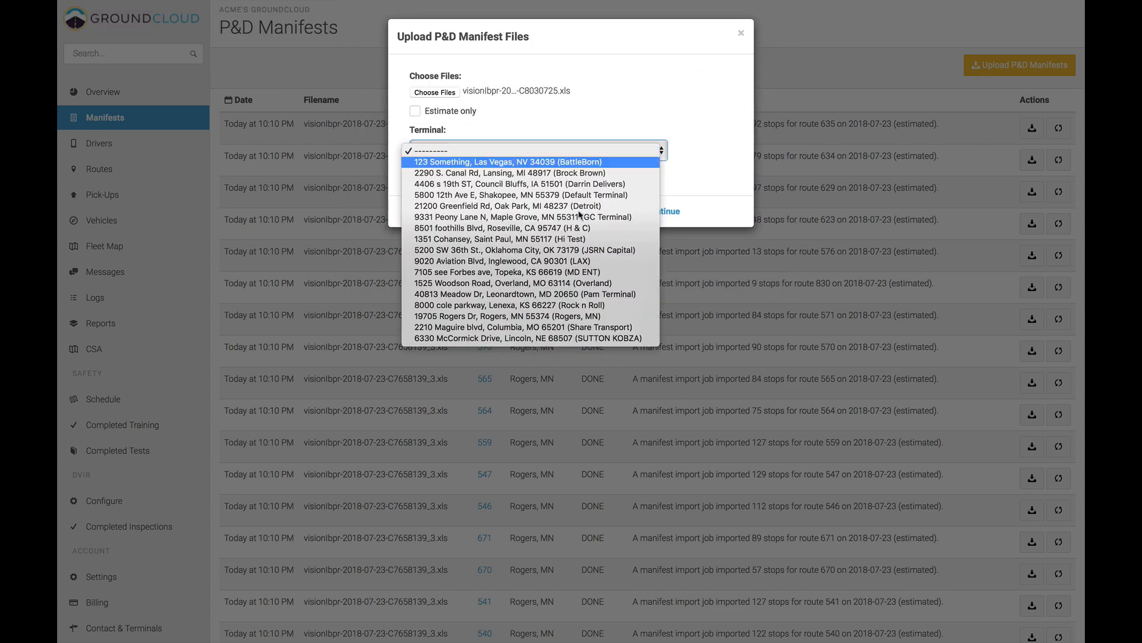
left_click(584, 315)
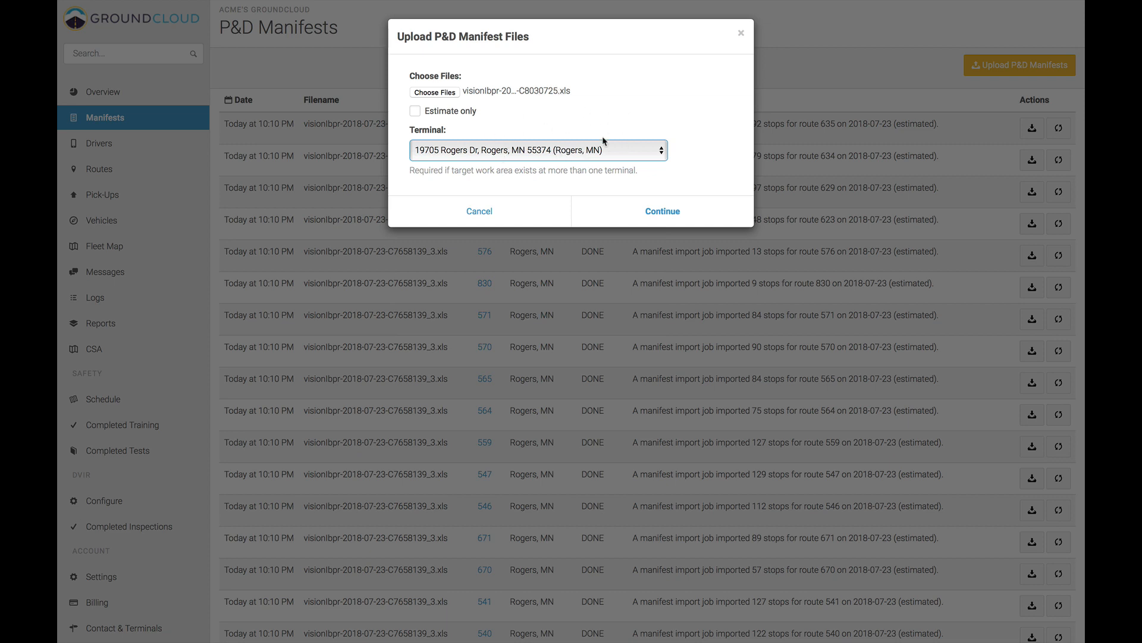
left_click(664, 209)
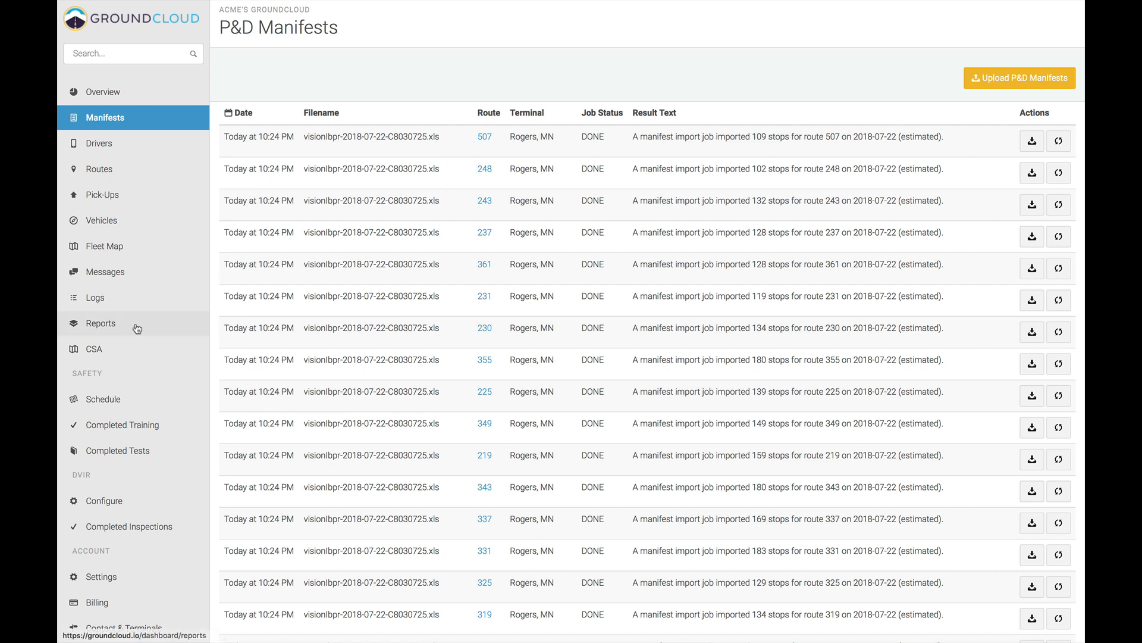
Show the estimated work areas for today, 07/22/2018, on the Contracted Service Area map
left_click(118, 353)
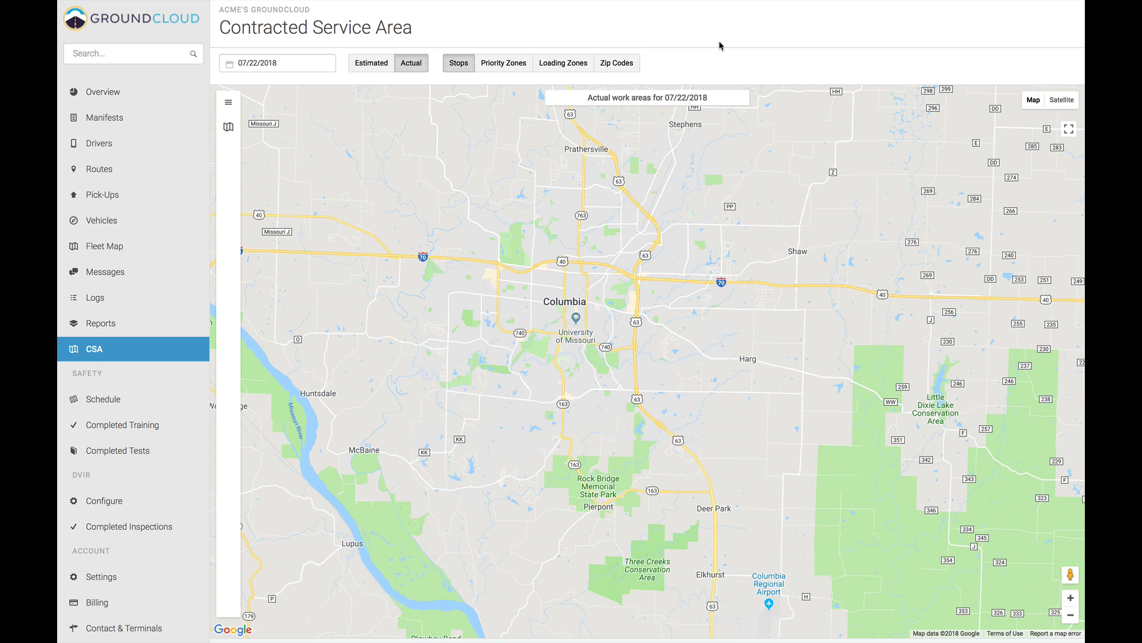
left_click(409, 67)
left_click(375, 69)
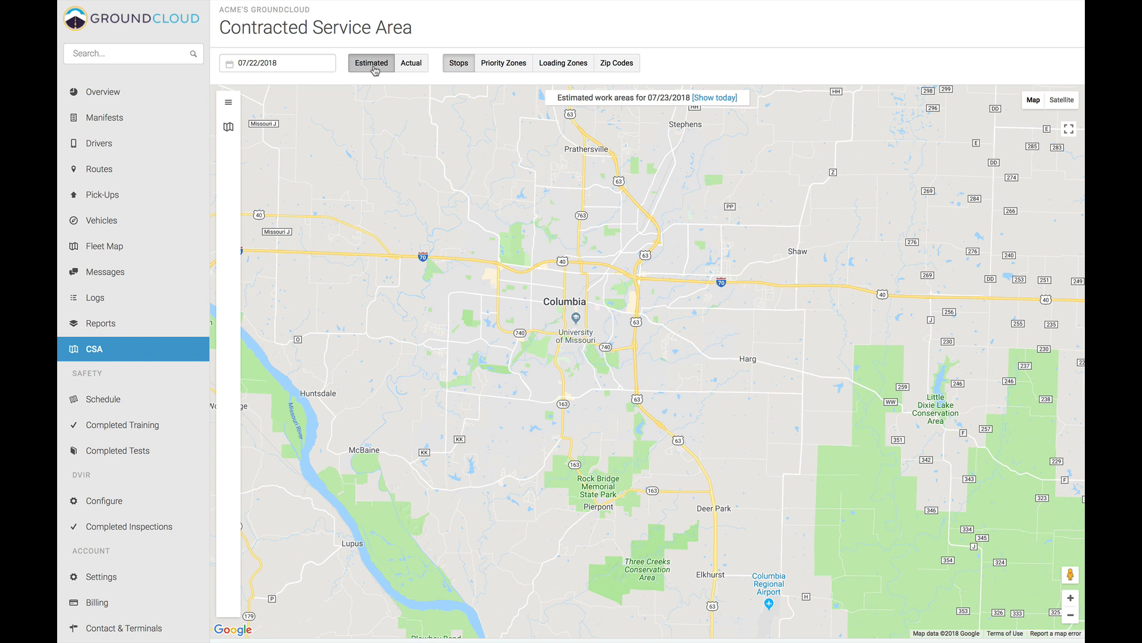
left_click(374, 65)
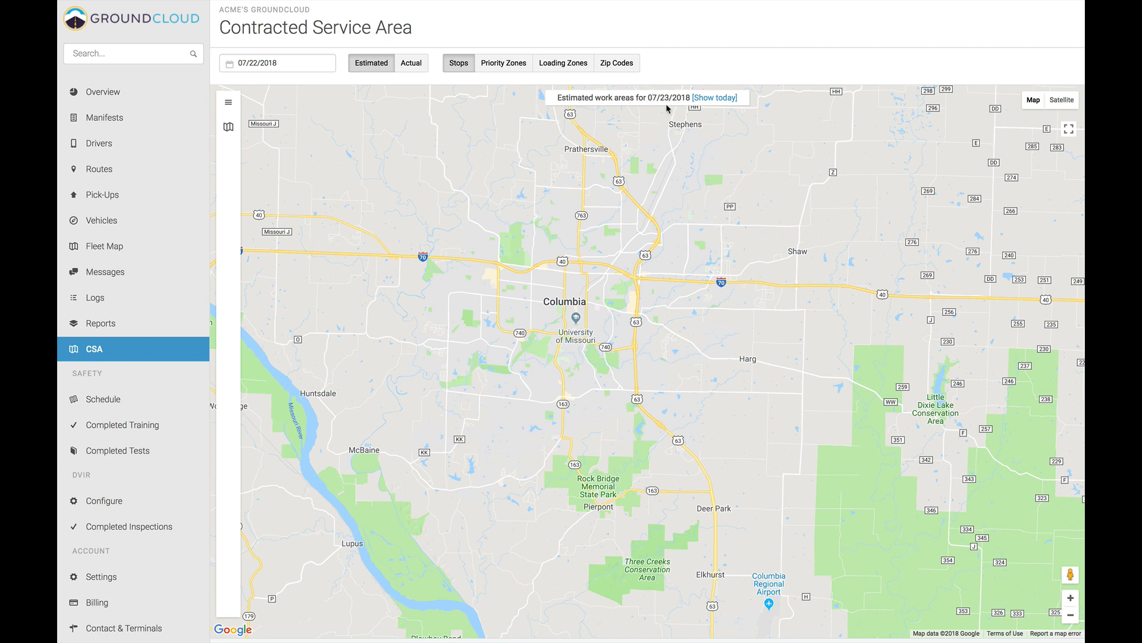
left_click_drag(649, 98, 688, 100)
left_click(627, 98)
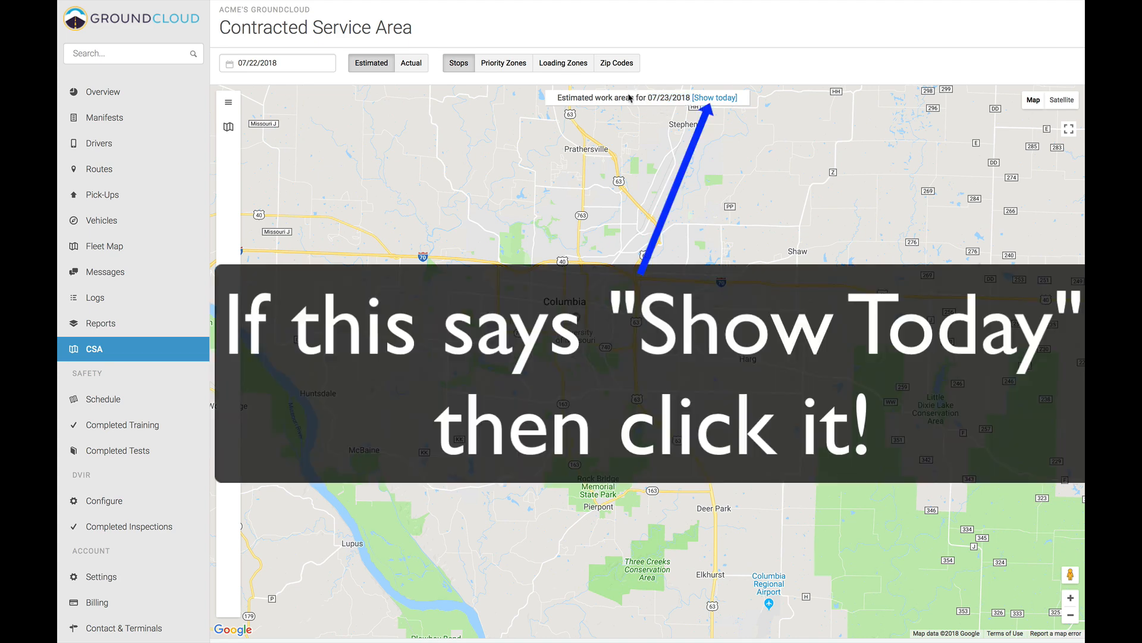
left_click(720, 102)
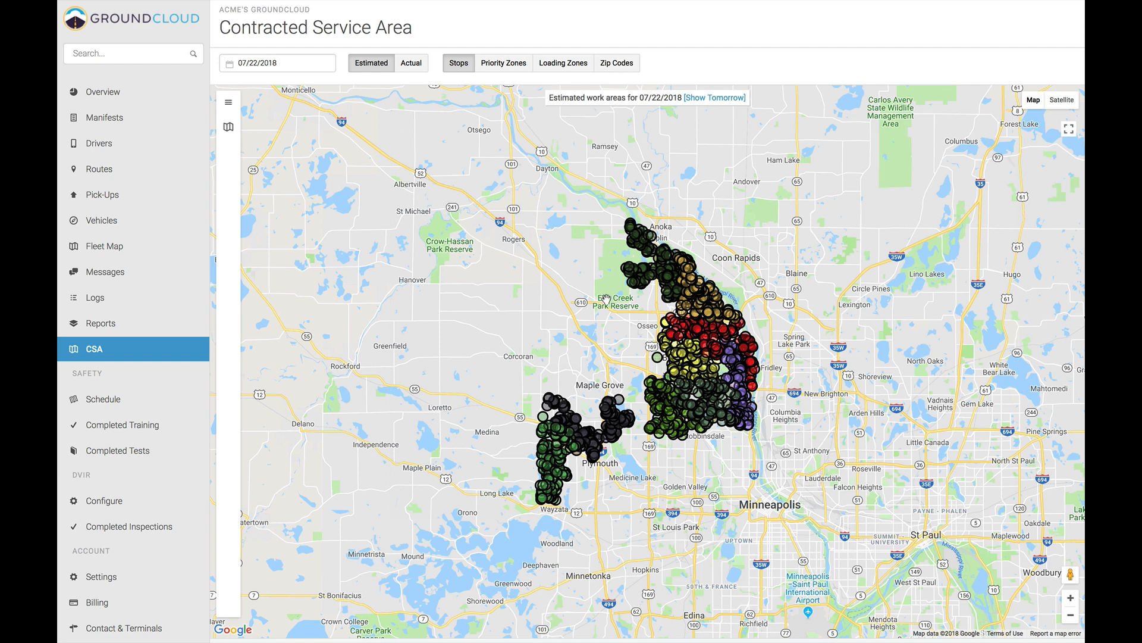
Copy the estimated stops of work area 248 at the Rogers, MN terminal to the actual route delivery day
left_click(229, 105)
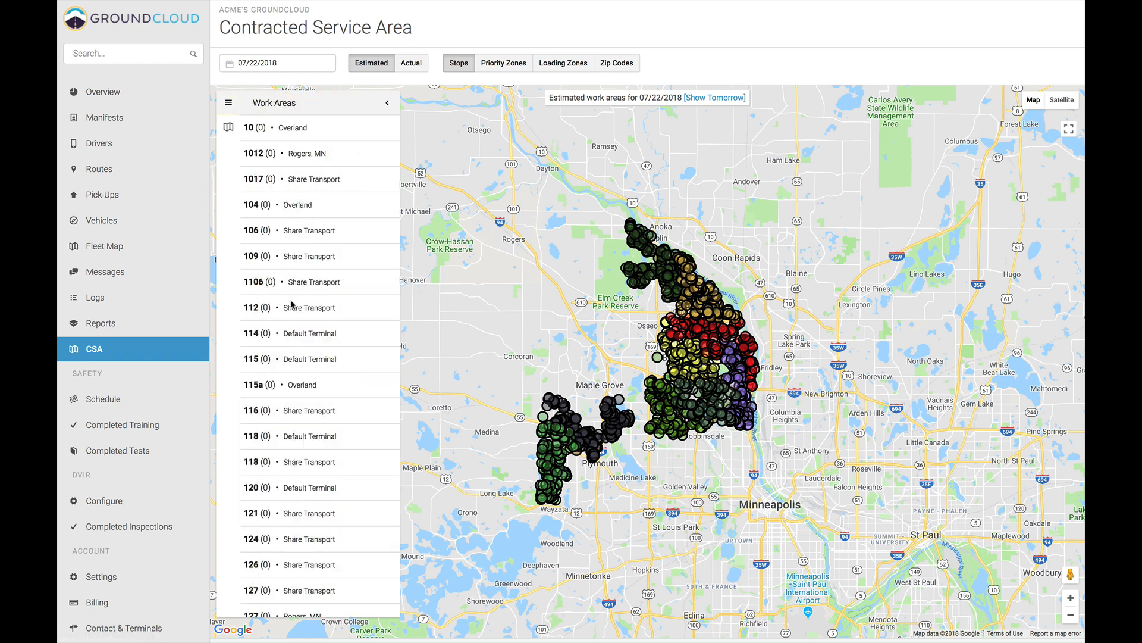
scroll(291, 305, "down", 15)
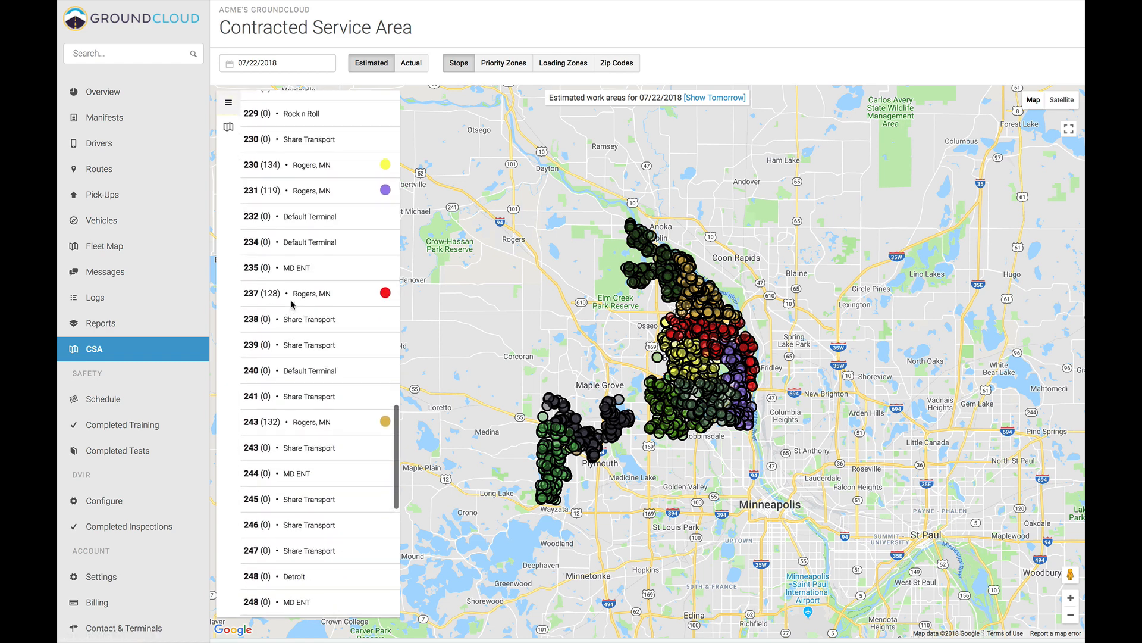
scroll(291, 304, "down", 5)
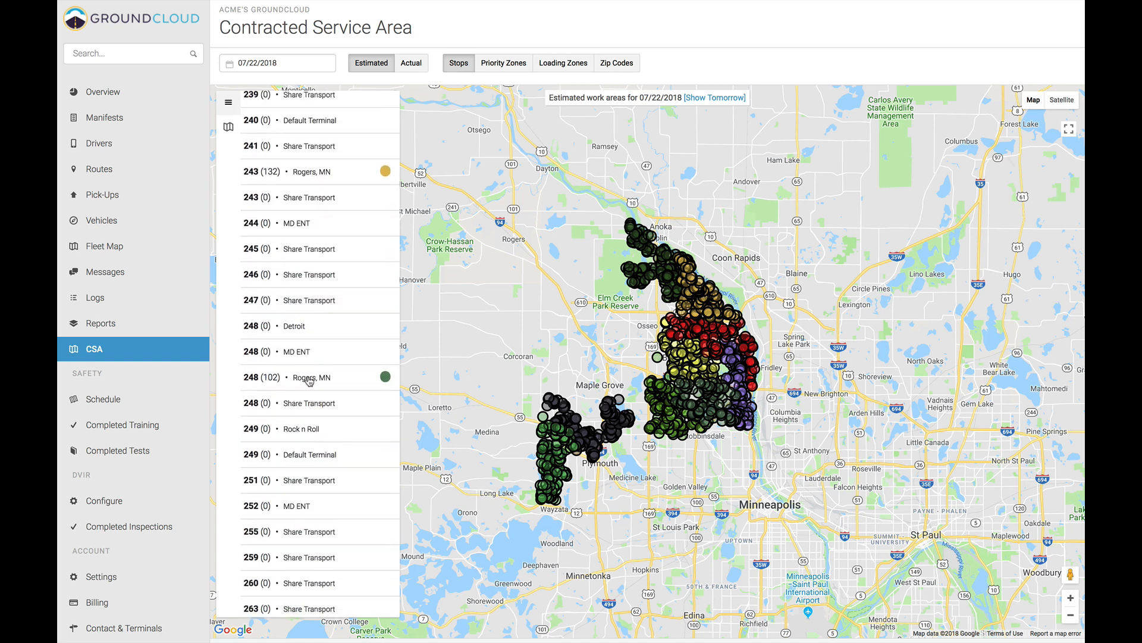
left_click(309, 381)
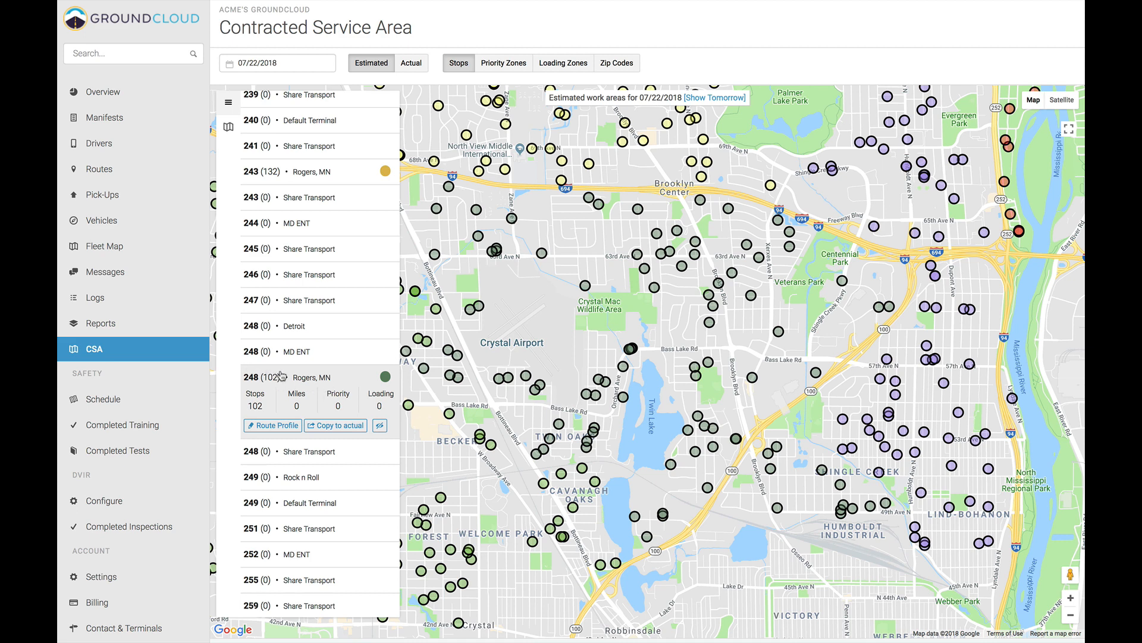
left_click(341, 426)
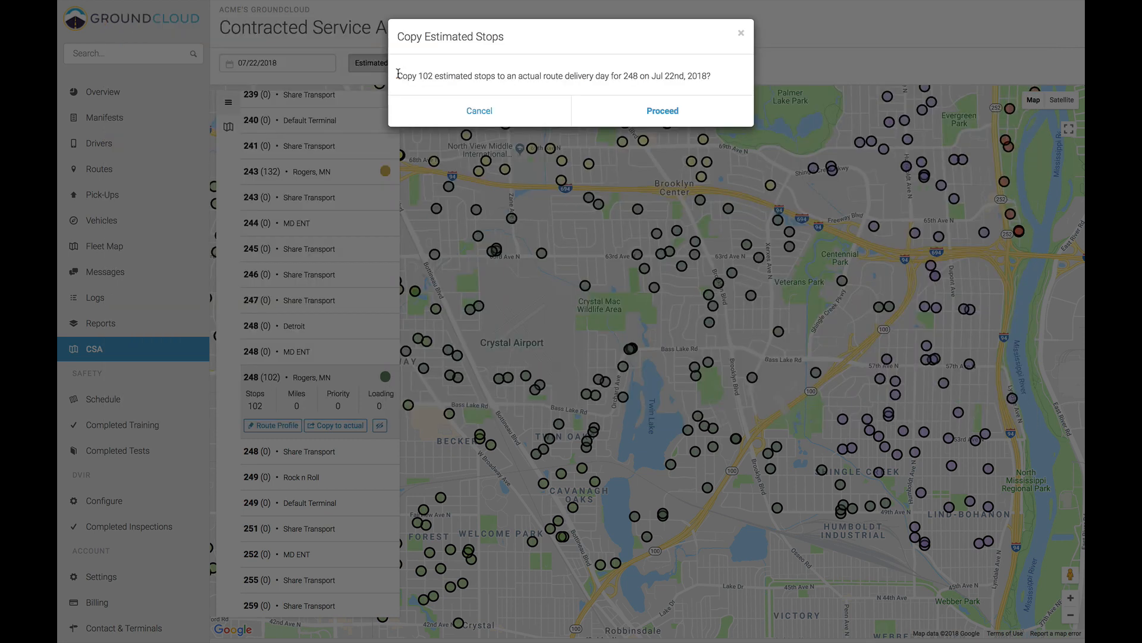
left_click_drag(398, 73, 630, 71)
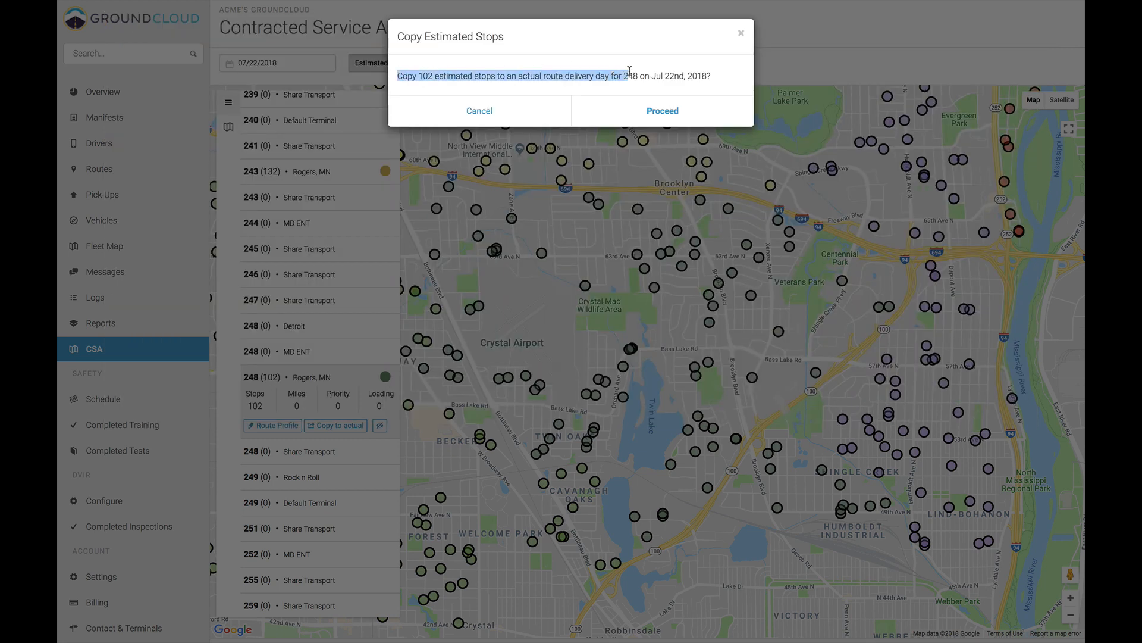
left_click(627, 71)
triple_click(630, 75)
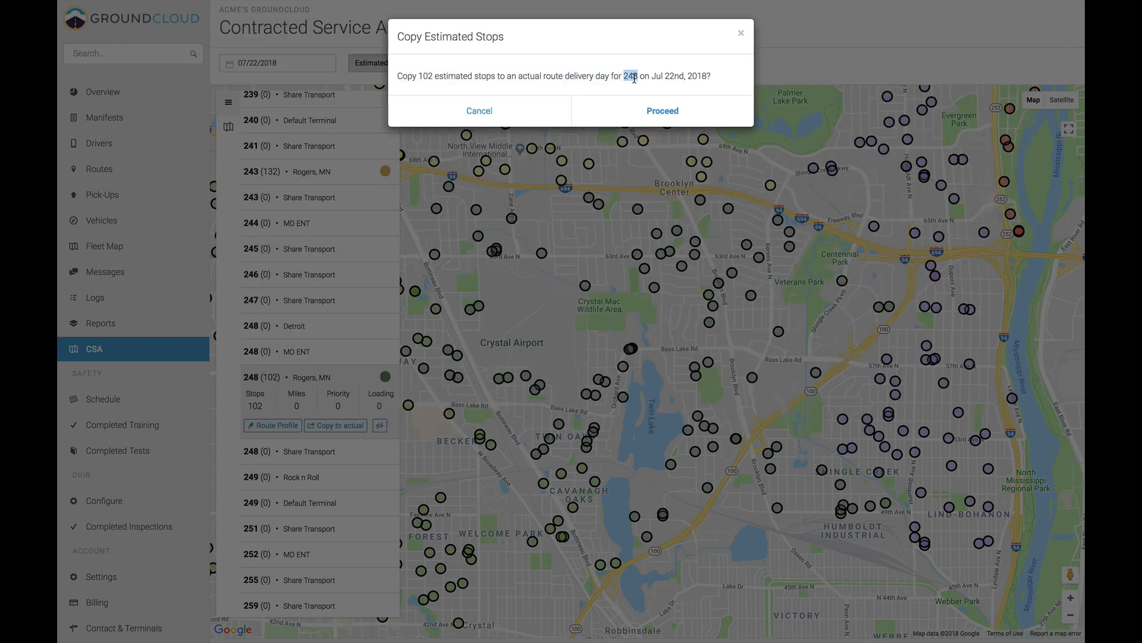
double_click(629, 76)
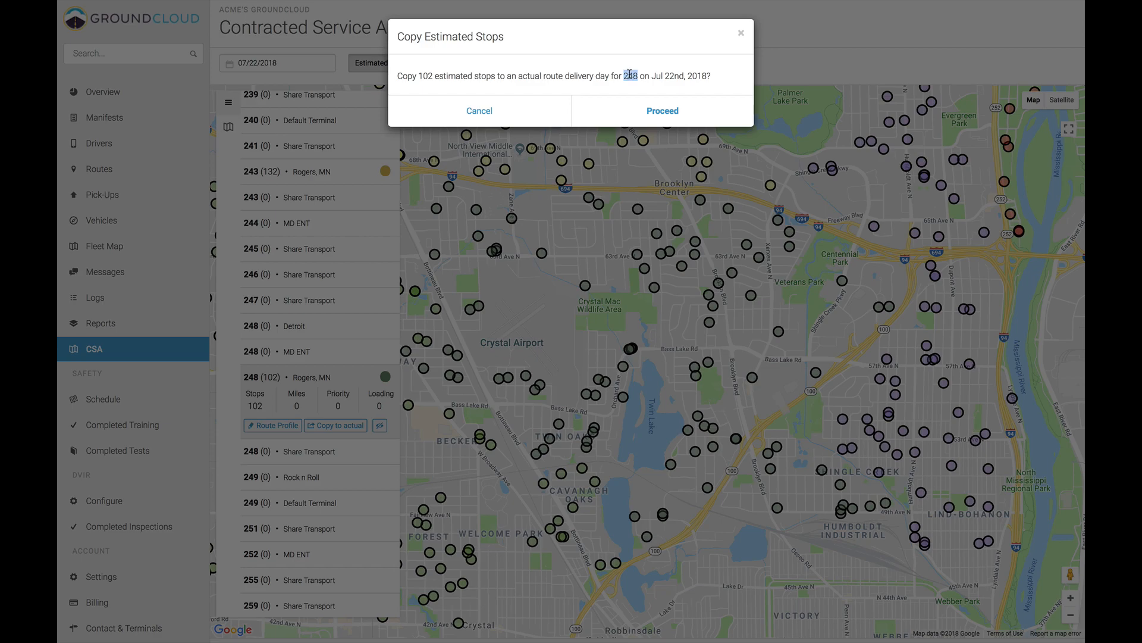
left_click(658, 109)
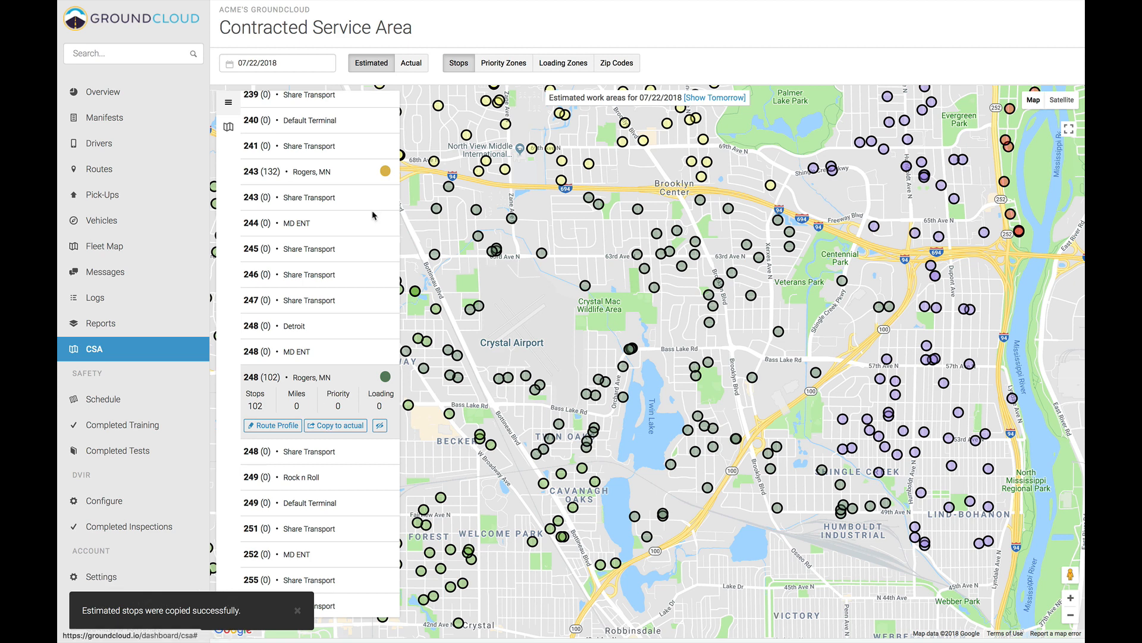
Check on the dashboard overview which driver is assigned to route 248 in today's routes
left_click(113, 94)
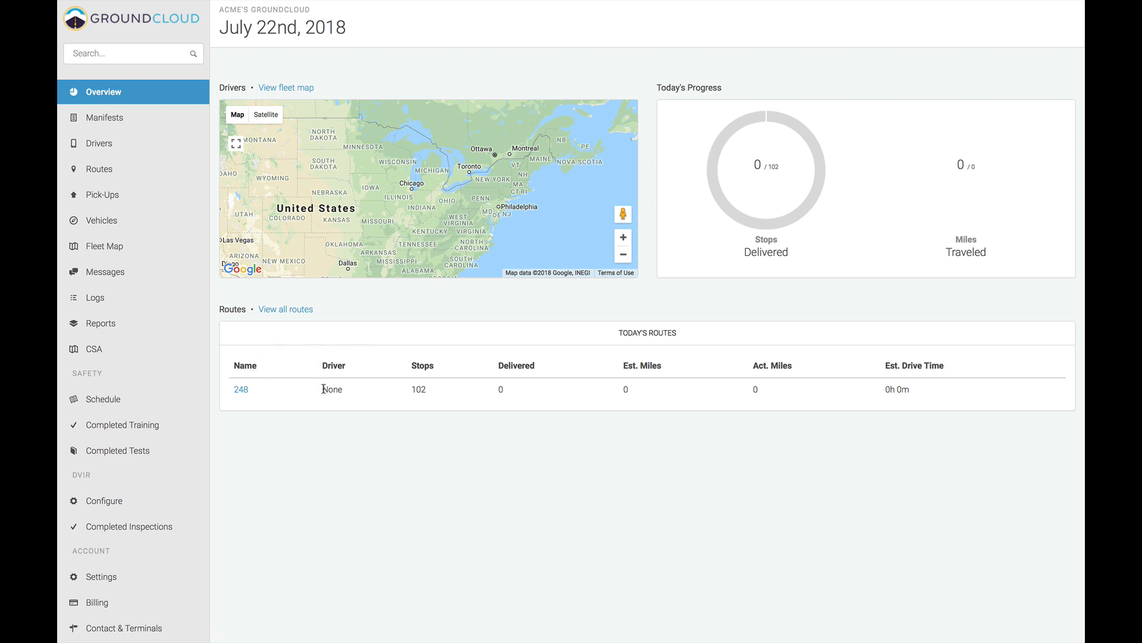
mouse_move(323, 389)
left_mouse_down()
mouse_move(352, 389)
mouse_move(320, 391)
left_mouse_up()
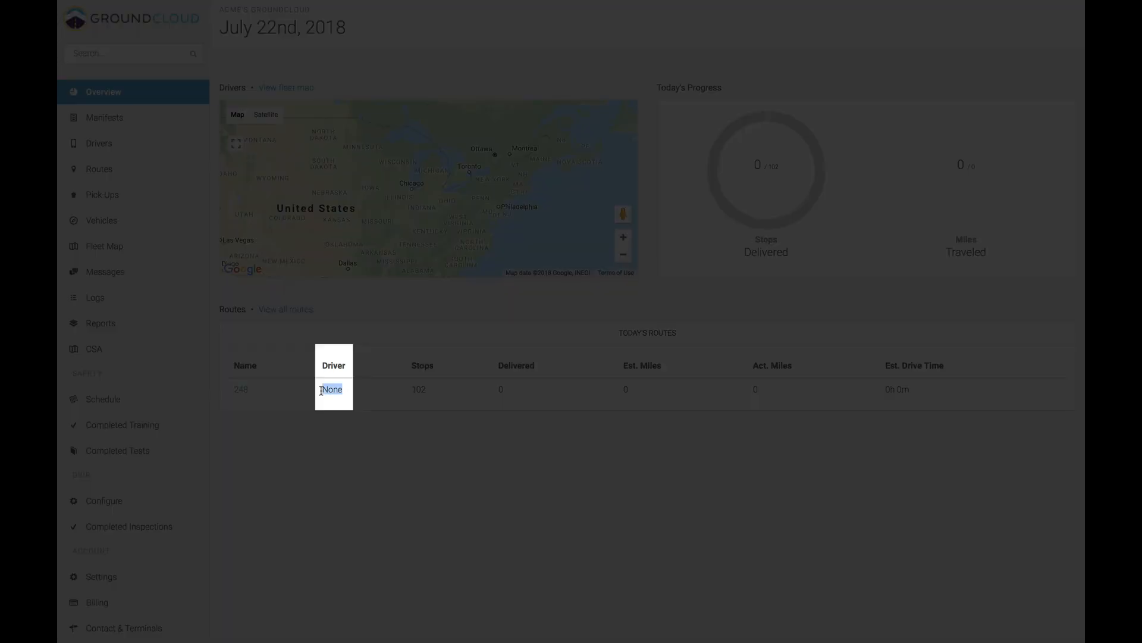
left_click(328, 388)
double_click(324, 390)
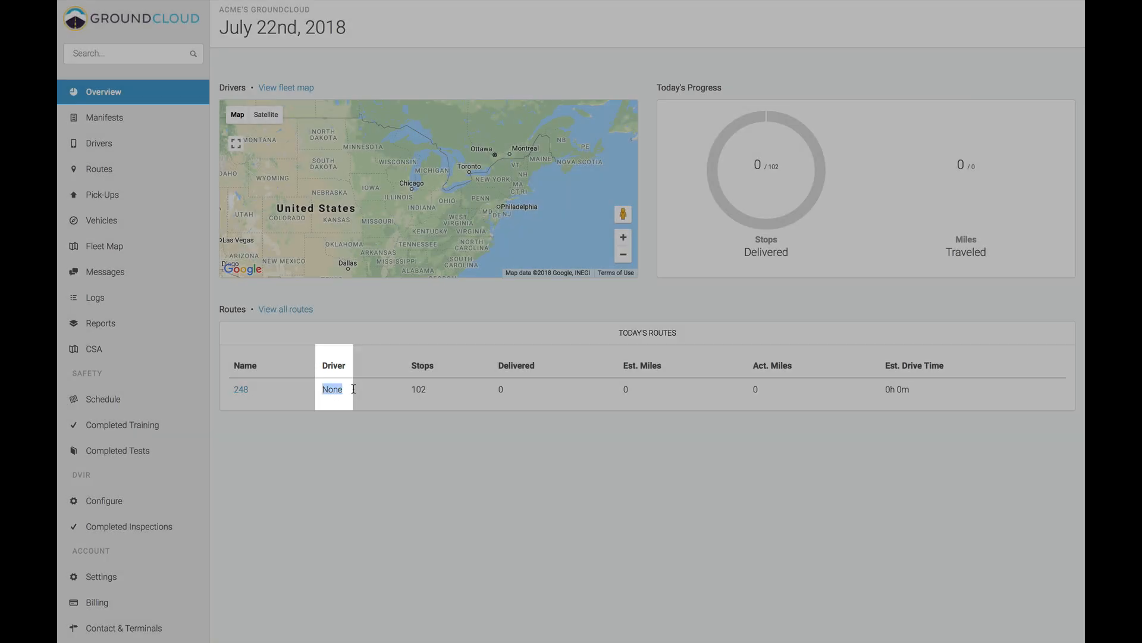
left_click(350, 390)
double_click(330, 389)
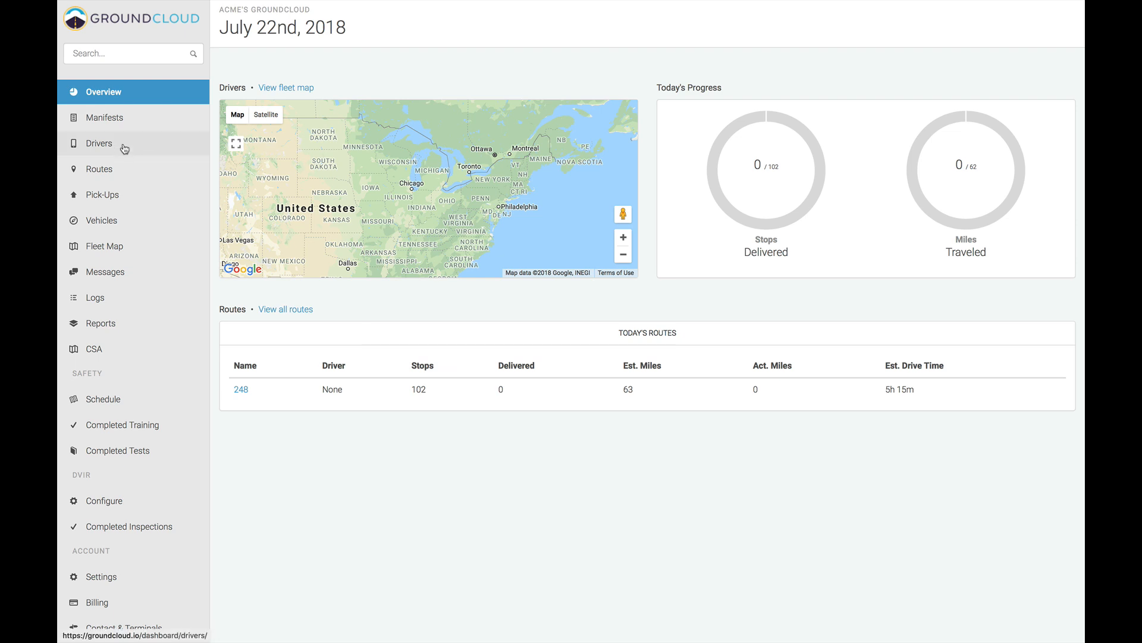
Assign route 248 (Rogers, MN) to the third driver in the active drivers list, keeping the driver update for the current day enabled
left_click(101, 146)
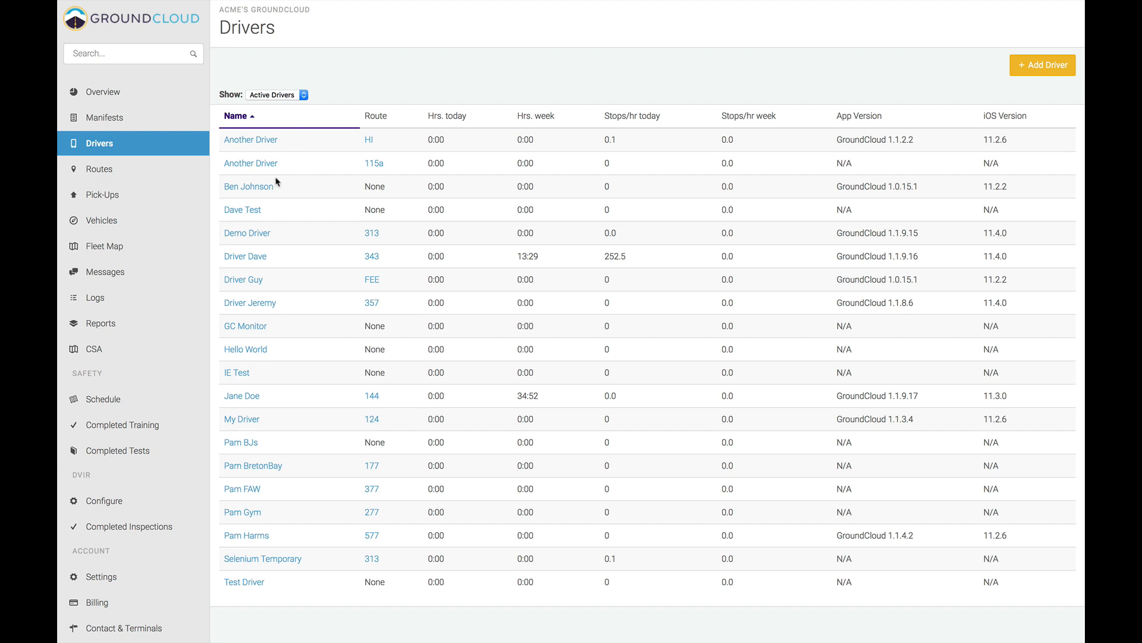
left_click(258, 189)
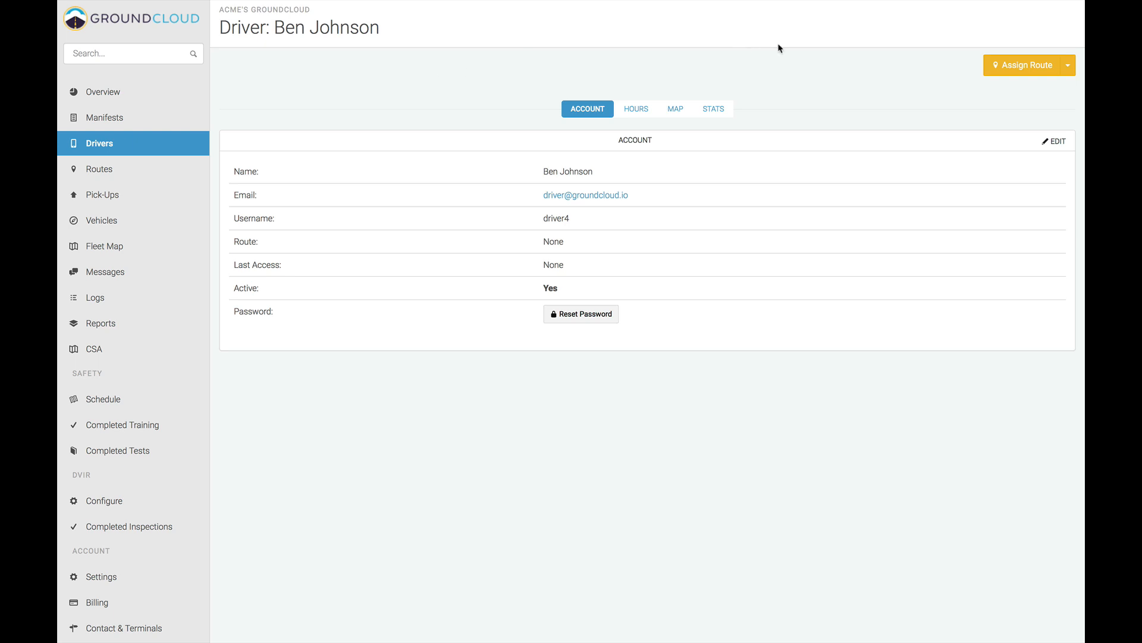
left_click(1029, 70)
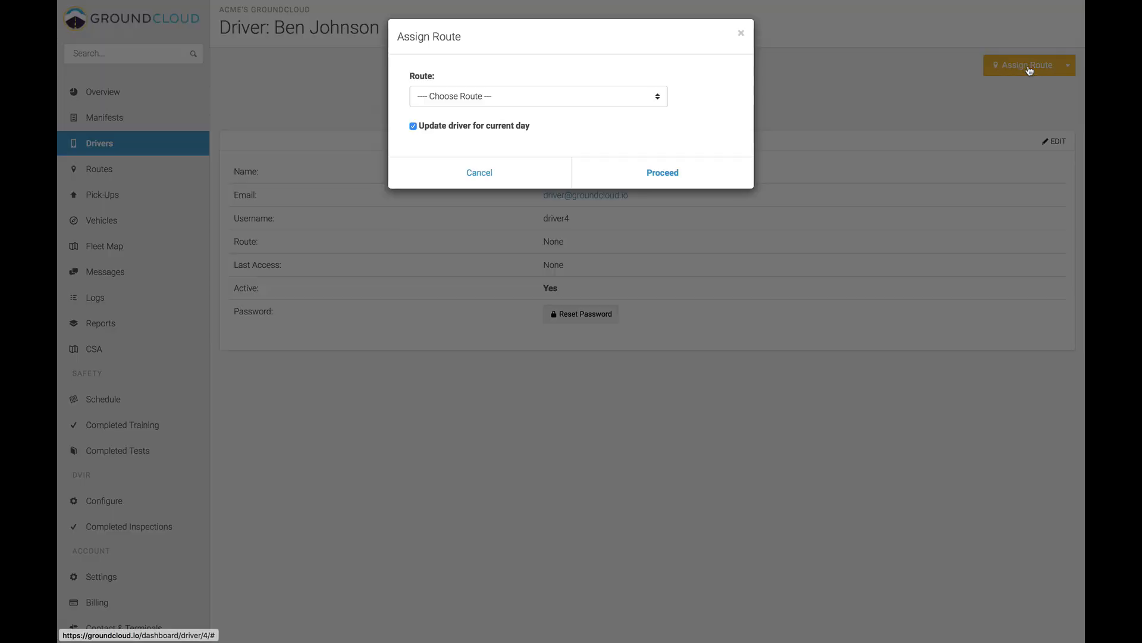
left_click(522, 100)
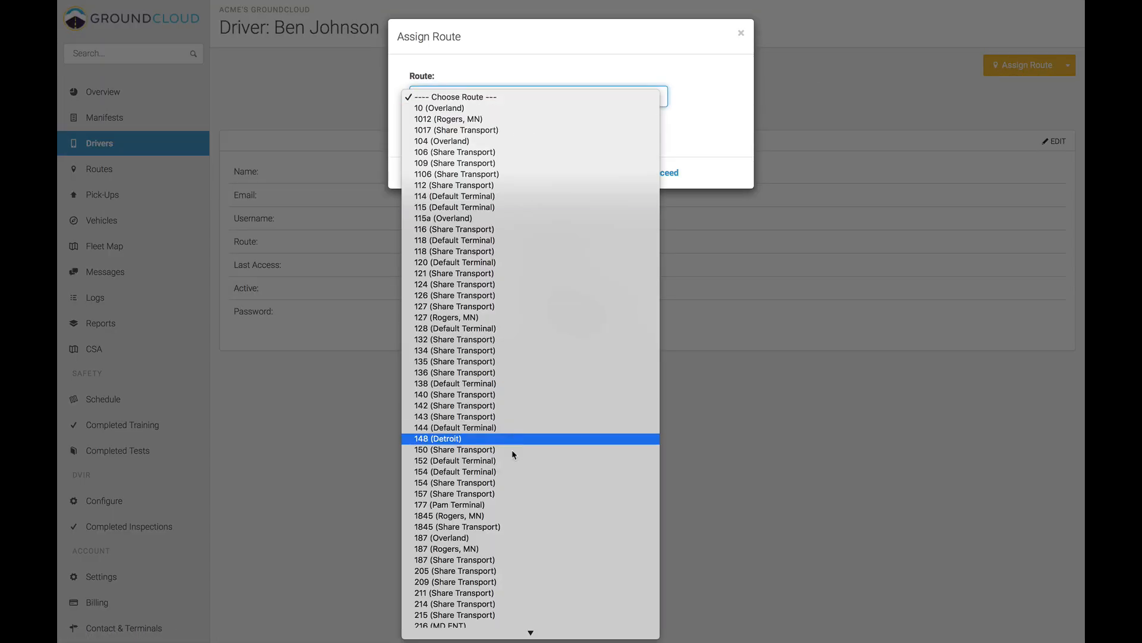
scroll(507, 618, "down", 3)
scroll(517, 565, "down", 5)
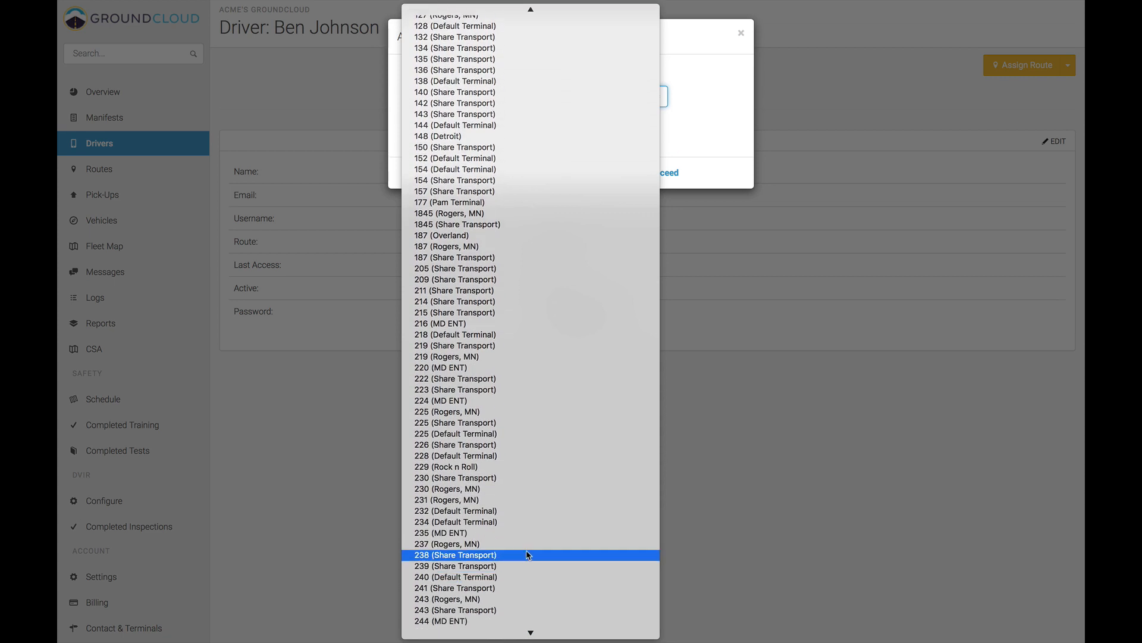
mouse_move(519, 639)
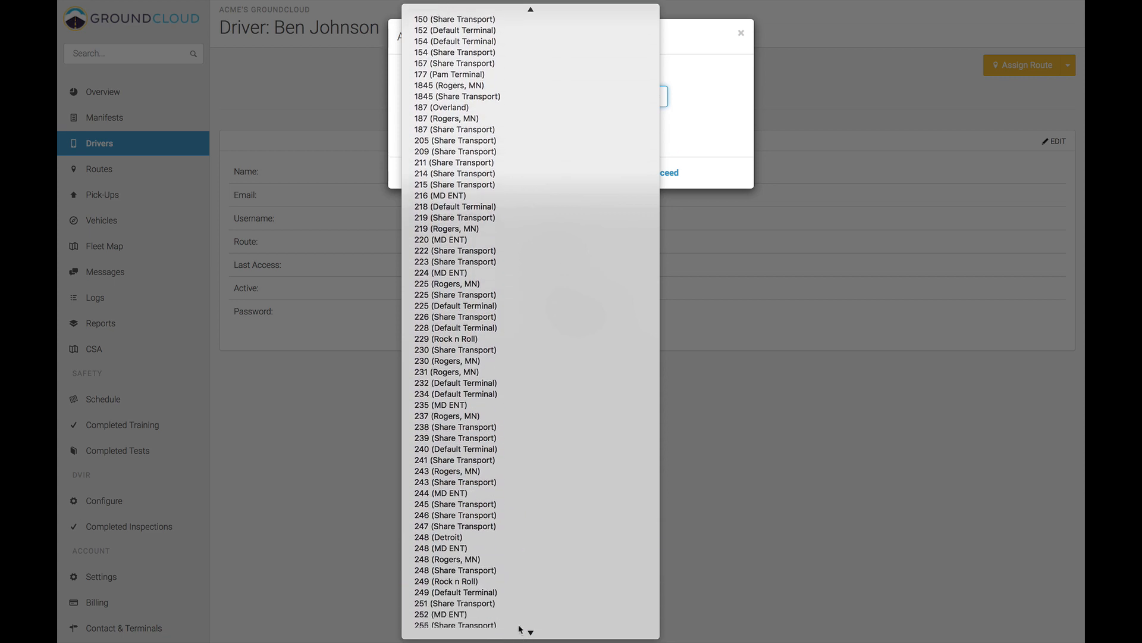
left_click(529, 560)
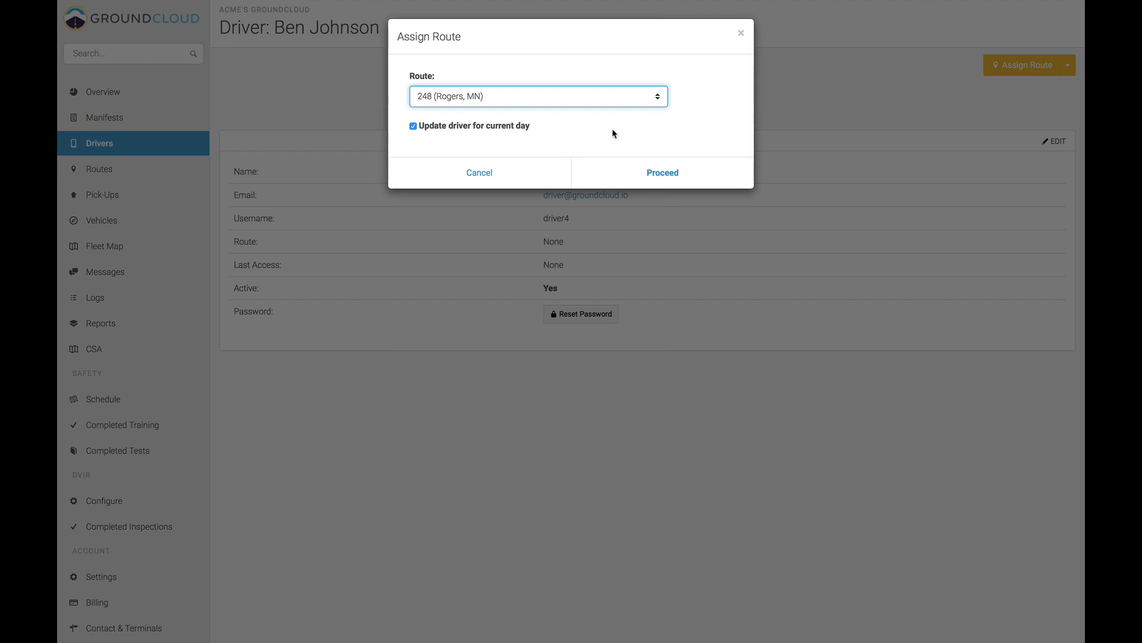
left_click(660, 176)
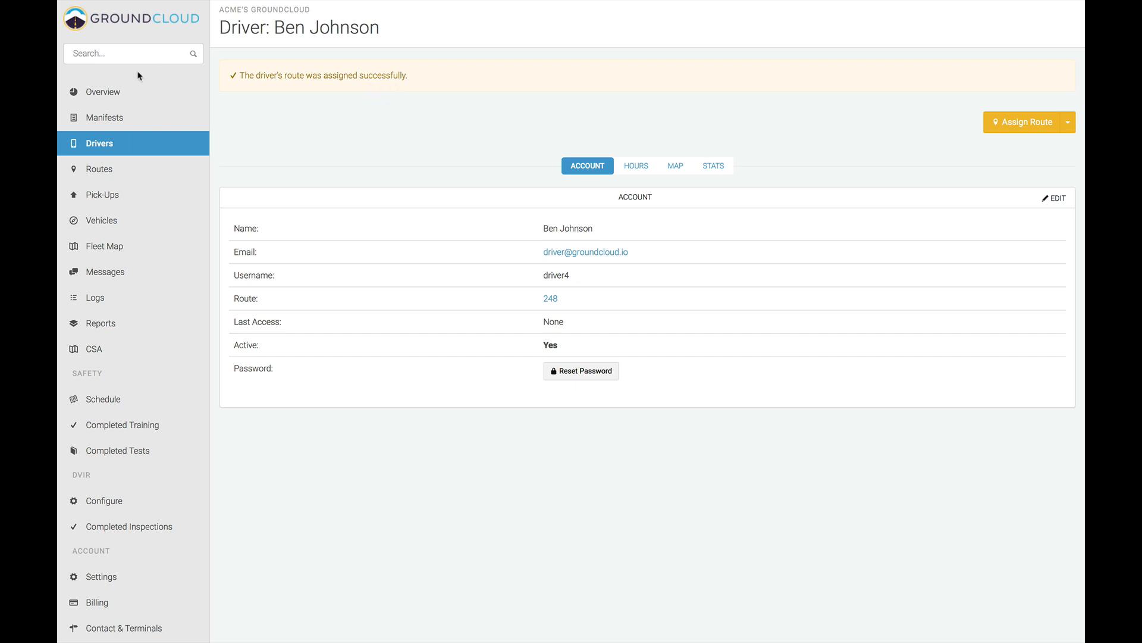
Check the driver and the number of stops for route 248 in today's routes on the dashboard overview
left_click(101, 92)
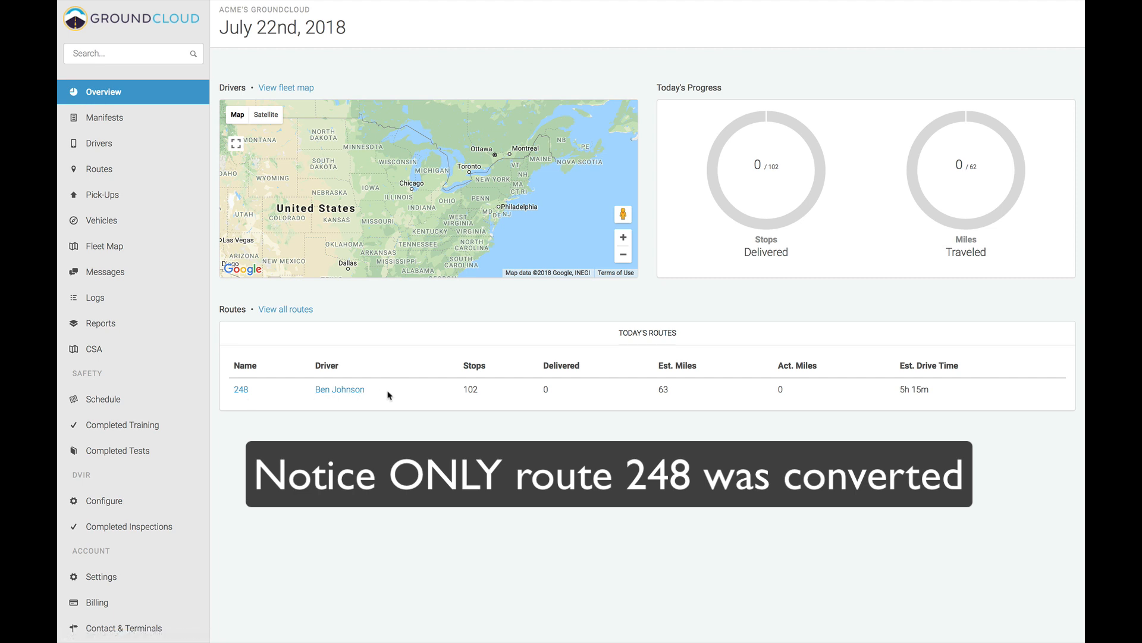
left_click_drag(464, 387, 477, 387)
left_click(490, 393)
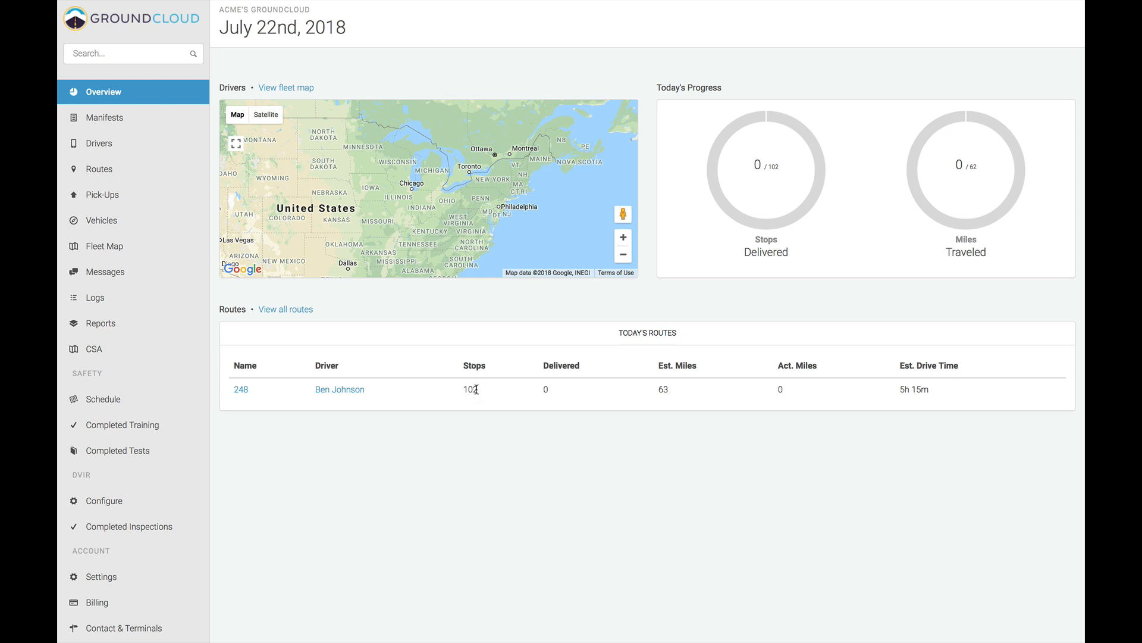
From route 248's stop list, examine the fields for adding a stop, then return to the dashboard overview without adding one
left_click(241, 390)
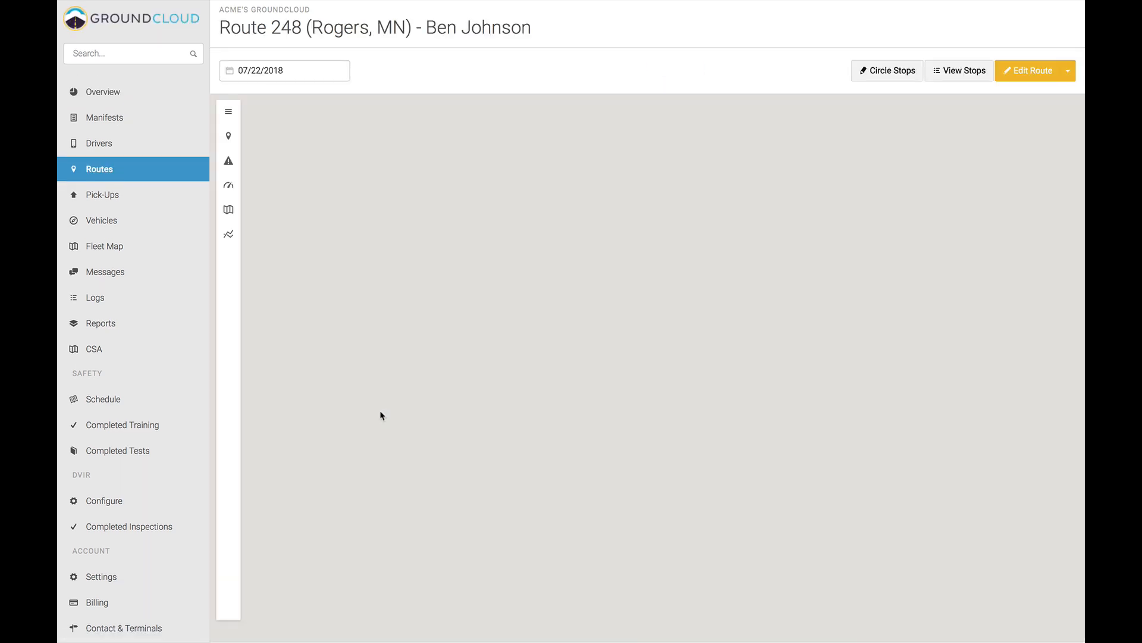
left_click(968, 71)
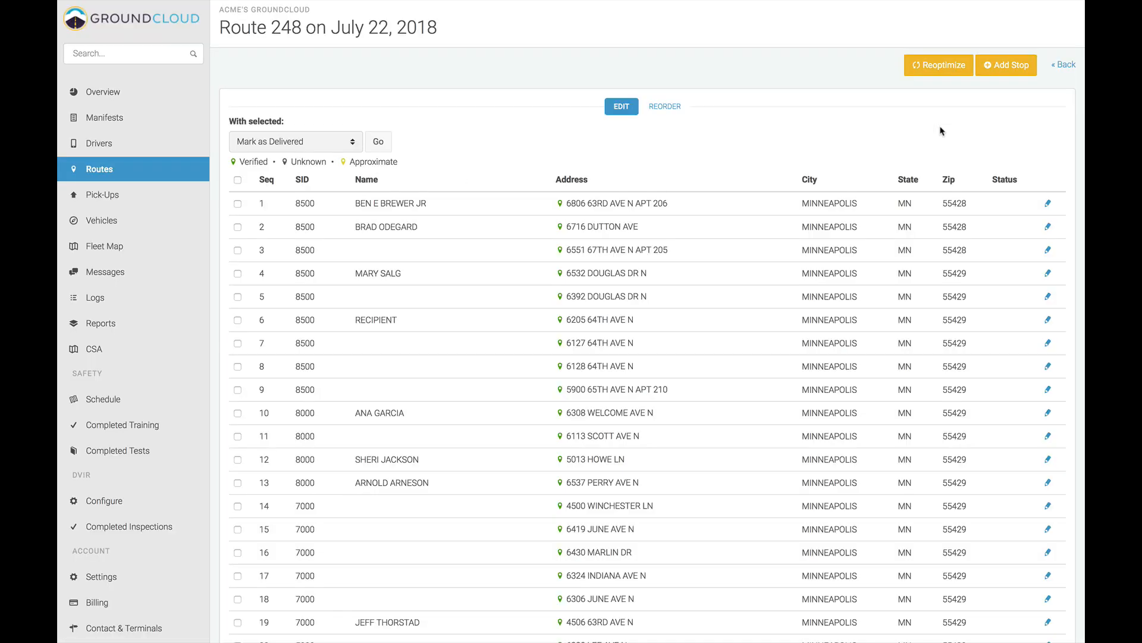
left_click(1010, 70)
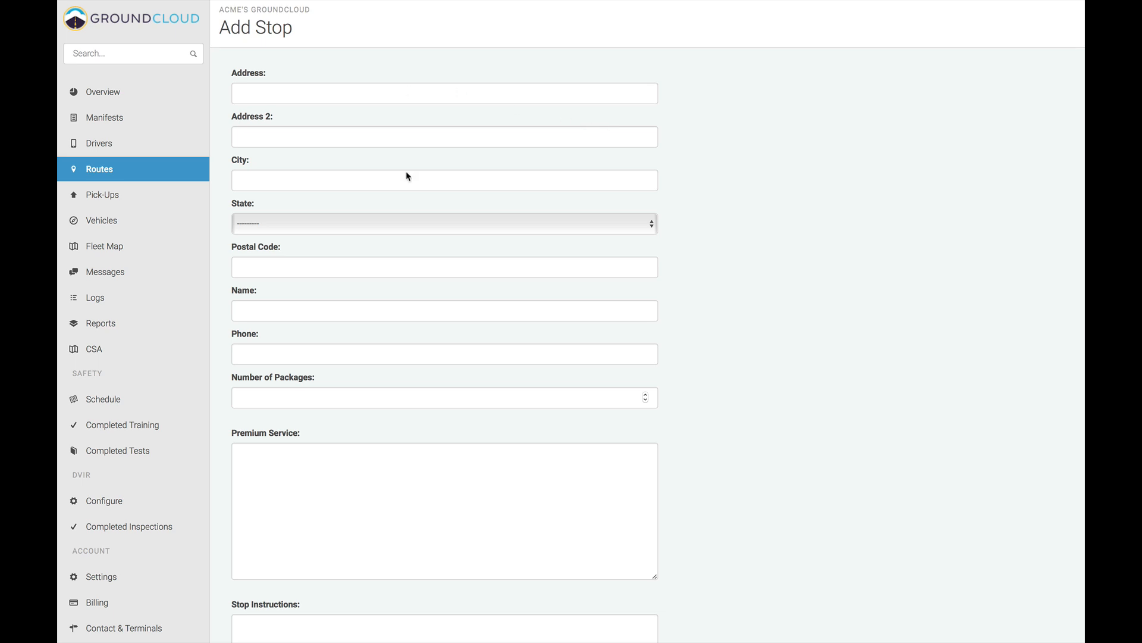
scroll(622, 339, "down", 5)
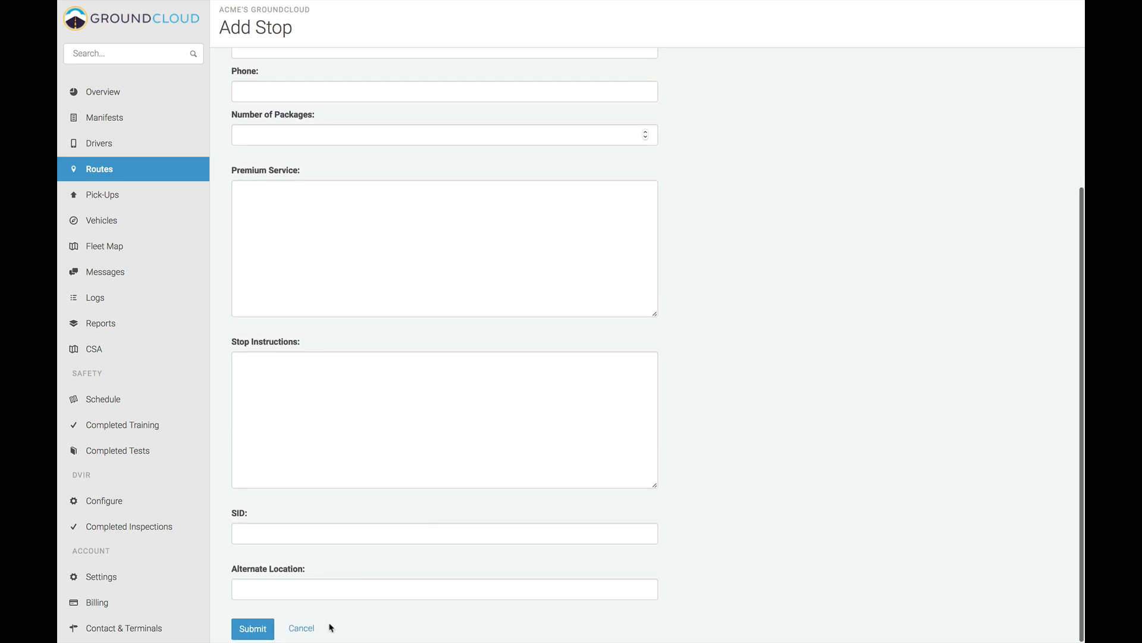
left_click(301, 629)
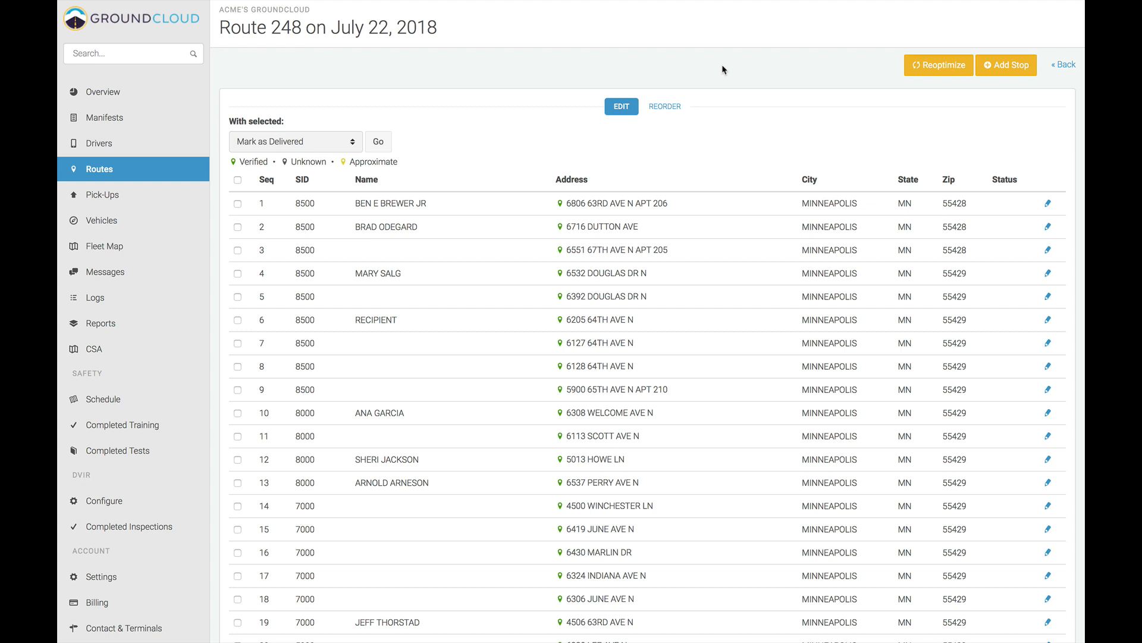
left_click(105, 93)
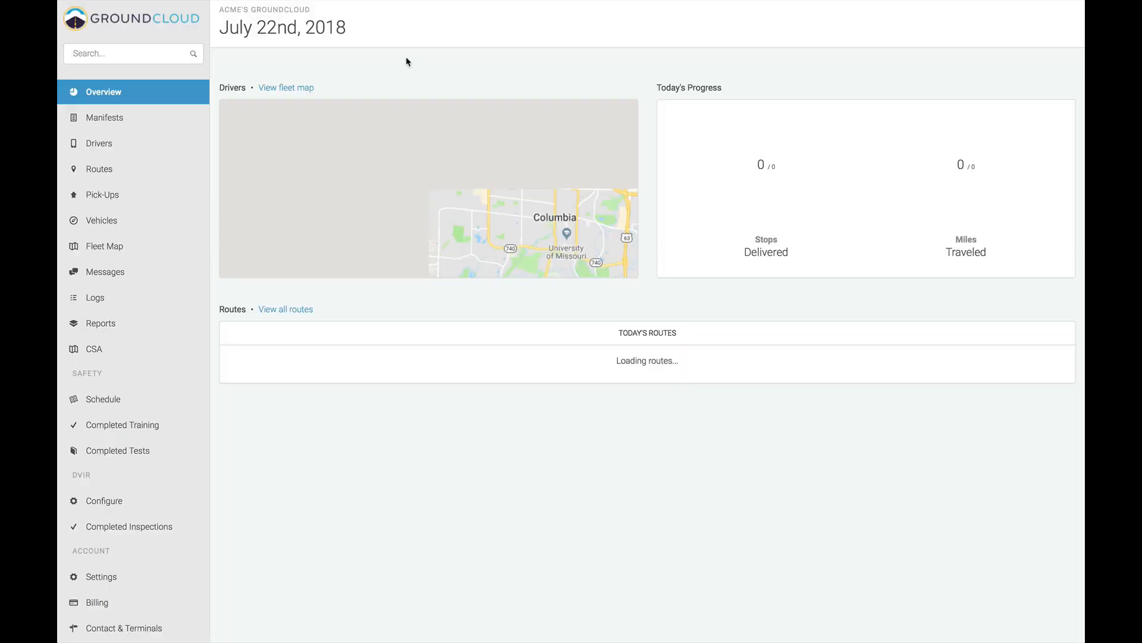